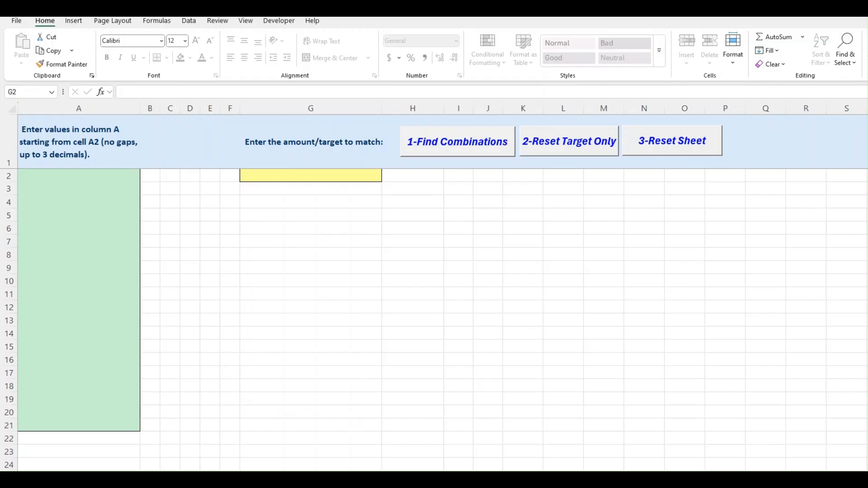
Consult the Invoice_Table workbook and paste the invoice amounts as values into the matching sheet's column A, starting at cell A2.
mouse_move(318, 486)
click(312, 464)
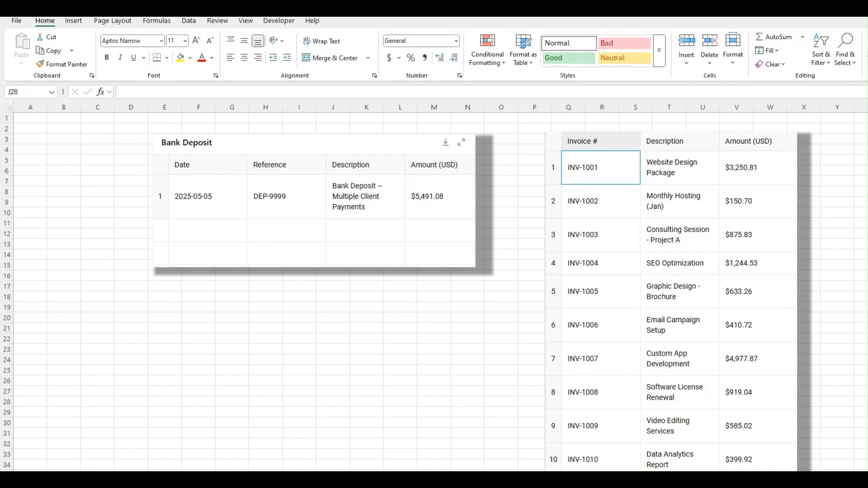
click(199, 463)
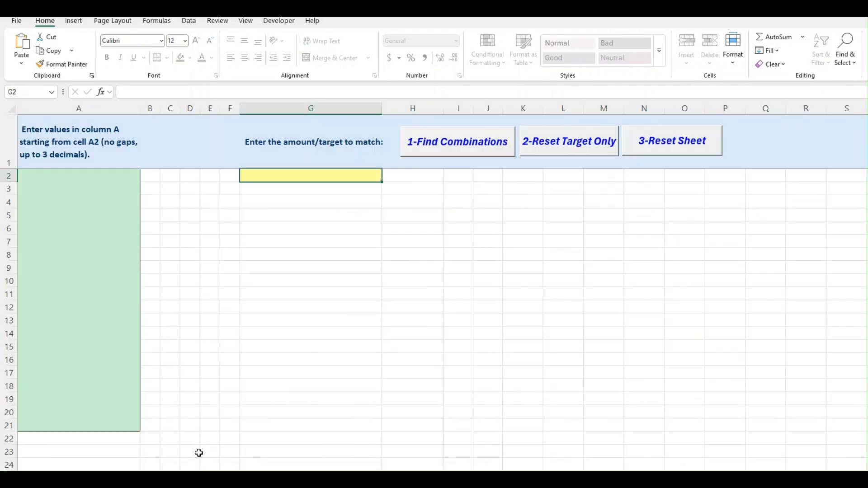
right_click(59, 180)
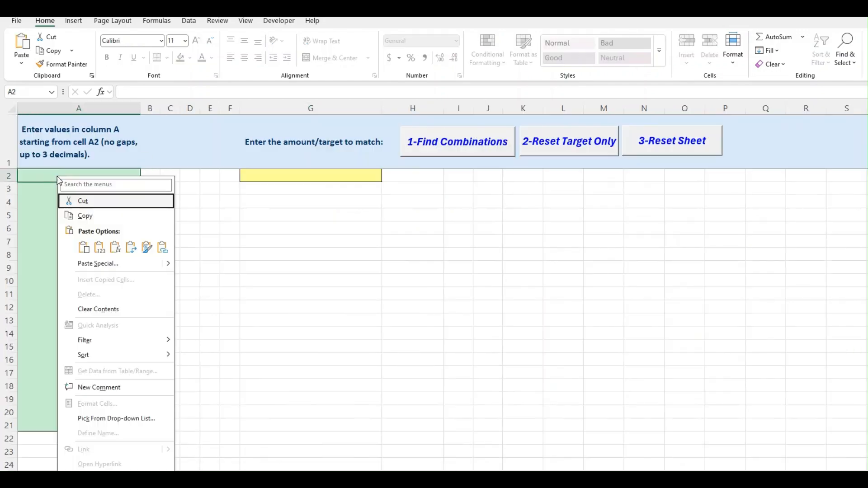
click(99, 248)
click(337, 302)
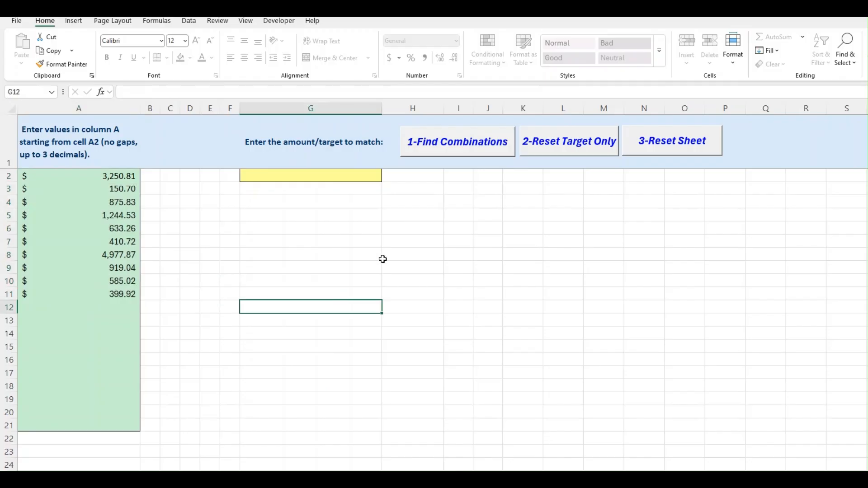
Paste the bank deposit amount 5,491.08 as a value into target cell G2 and find its matching combinations.
click(368, 202)
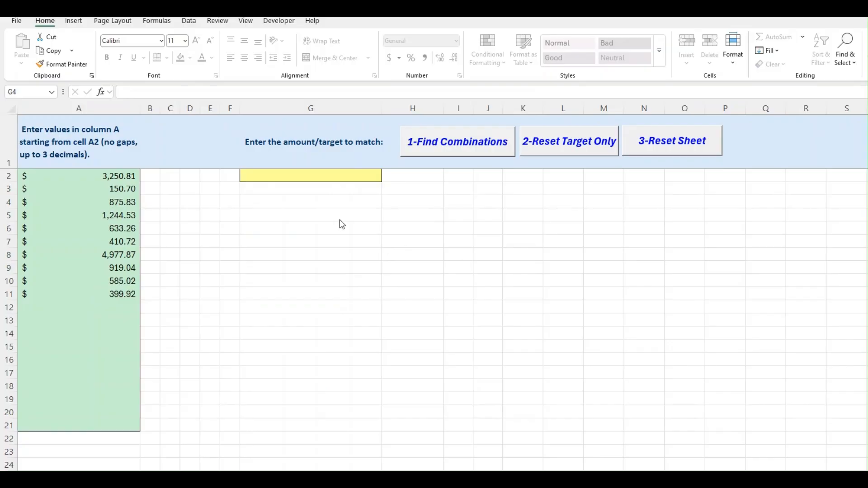
click(323, 179)
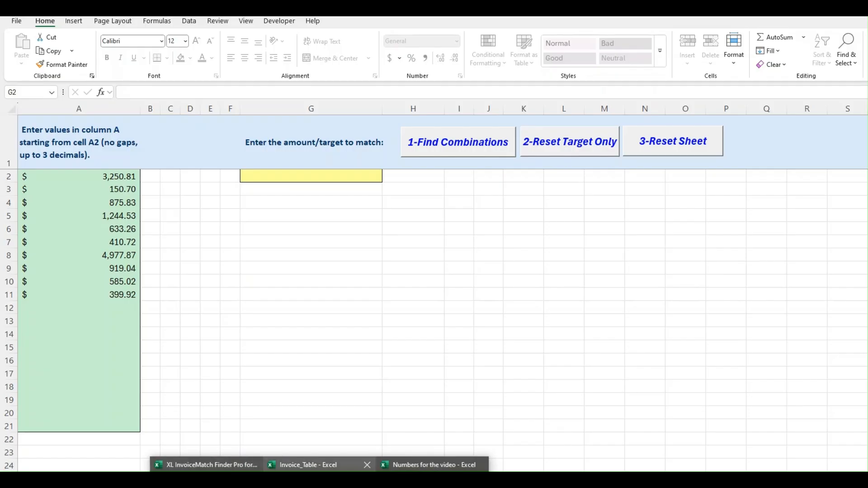
click(322, 479)
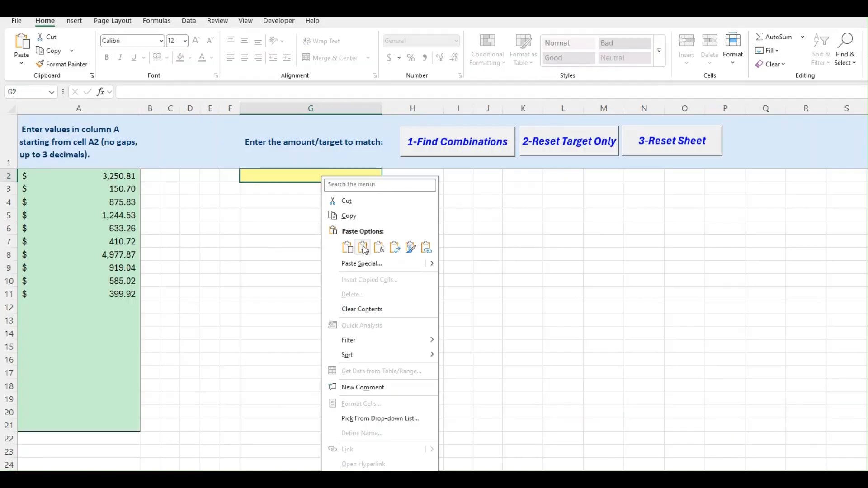
click(362, 247)
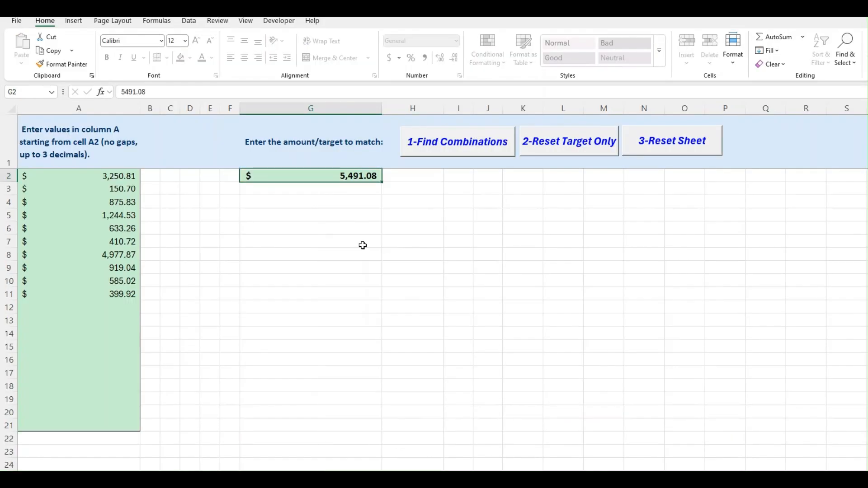
click(456, 149)
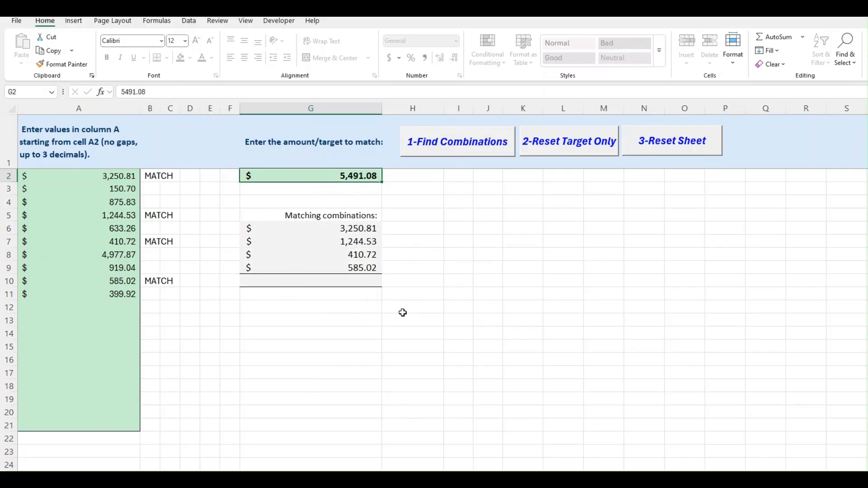
Examine the amounts marked as matches in column A against the listed combination and the target amount.
click(355, 228)
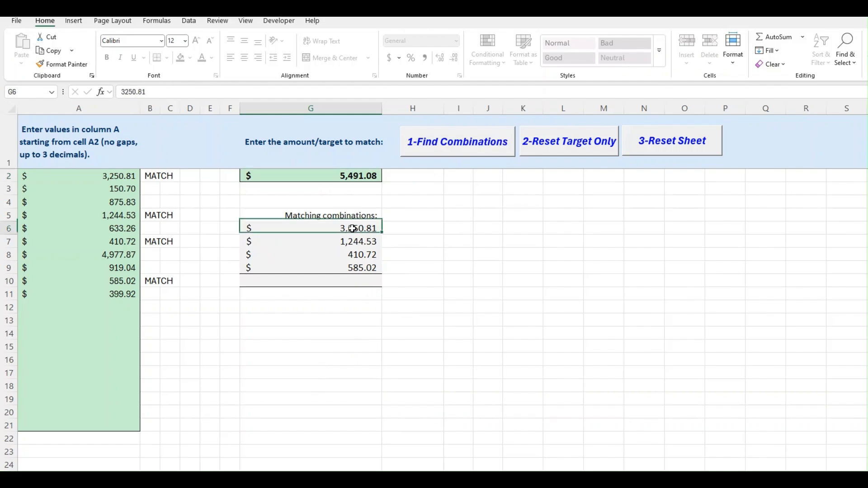
click(120, 177)
click(135, 215)
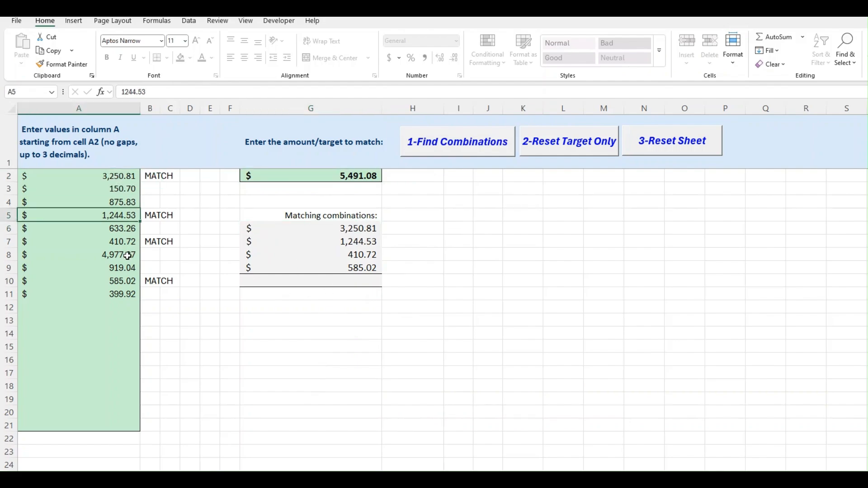
click(129, 242)
click(127, 280)
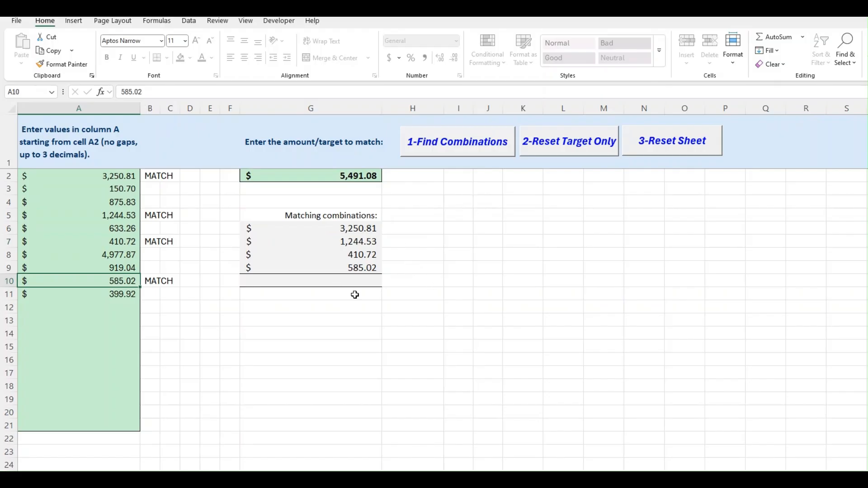
click(359, 174)
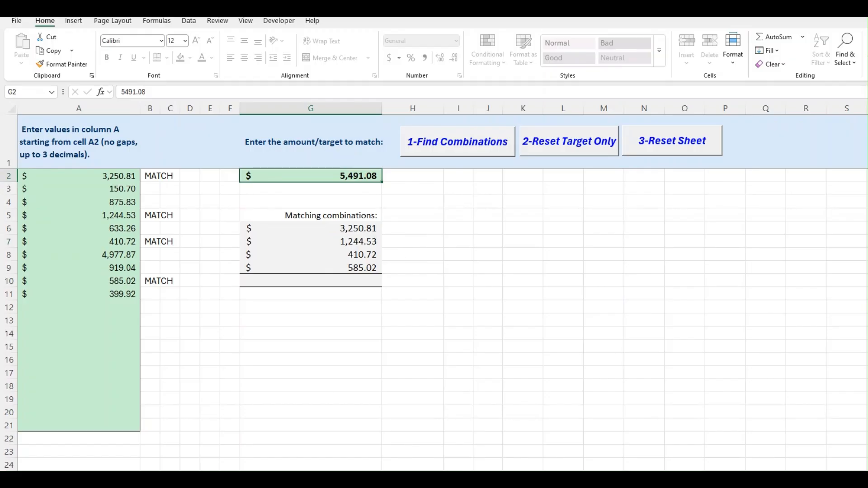
key(Return)
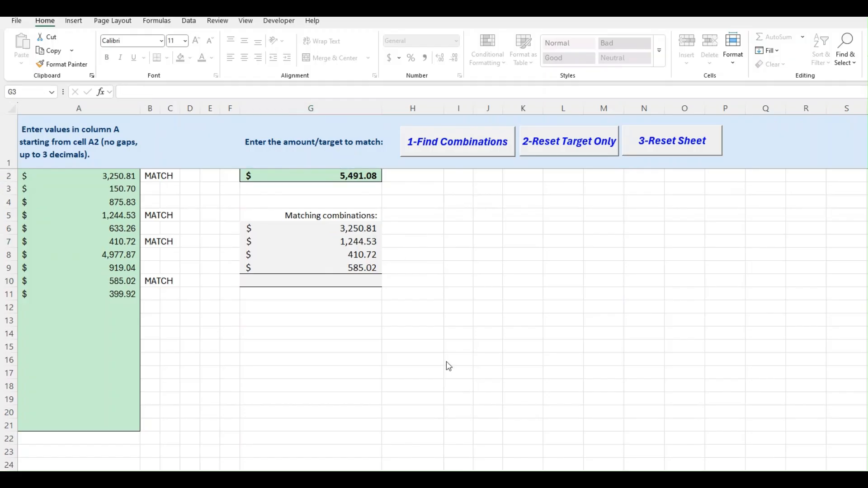
Set the target amount in cell G2 to 5491.09.
click(375, 173)
click(199, 88)
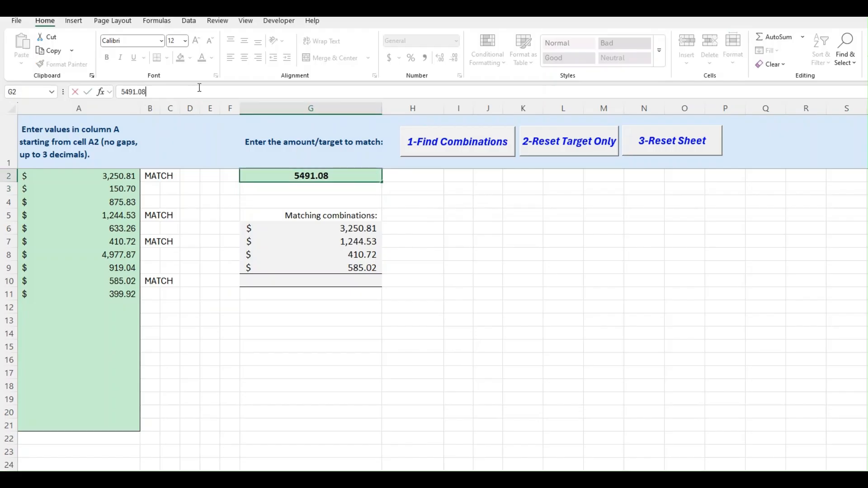
key(BackSpace)
text(9)
key(Return)
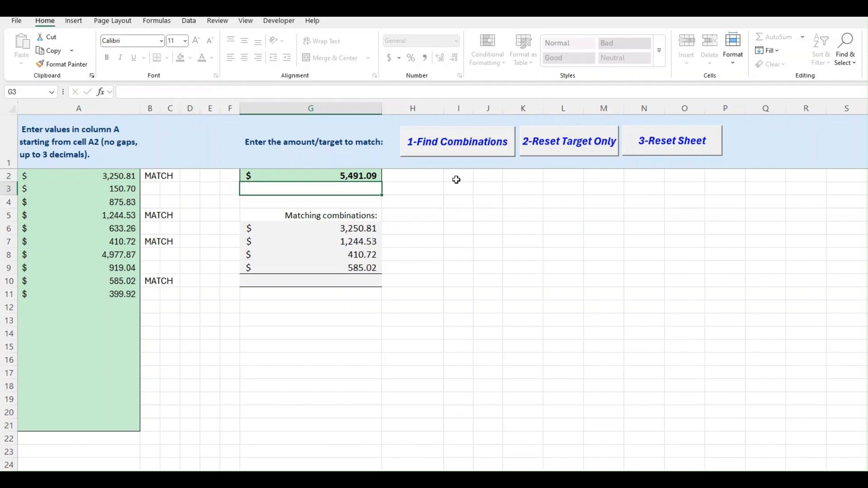
Find combinations for the new target, accepting matches within ±1 cent, and review the listed amounts.
click(457, 149)
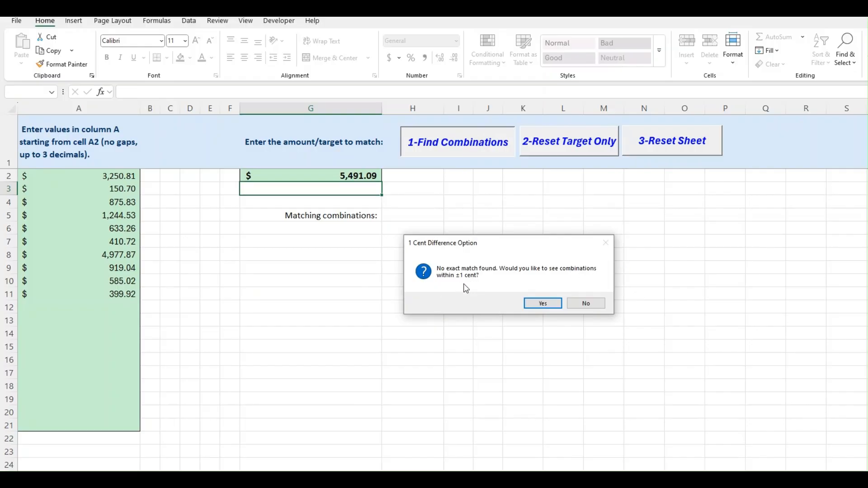
click(548, 304)
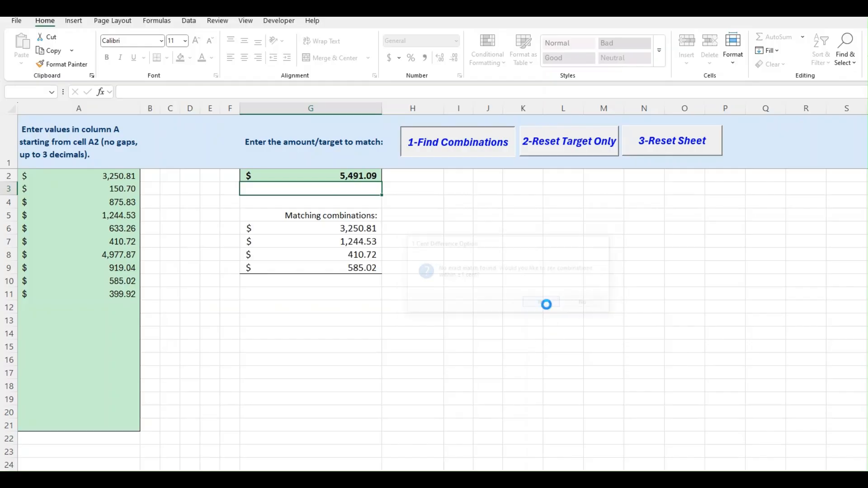
click(365, 225)
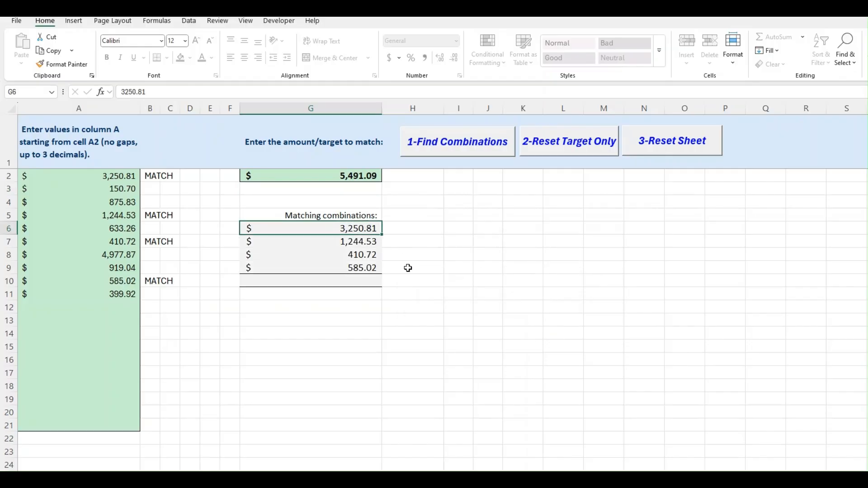
click(359, 242)
click(361, 254)
click(363, 268)
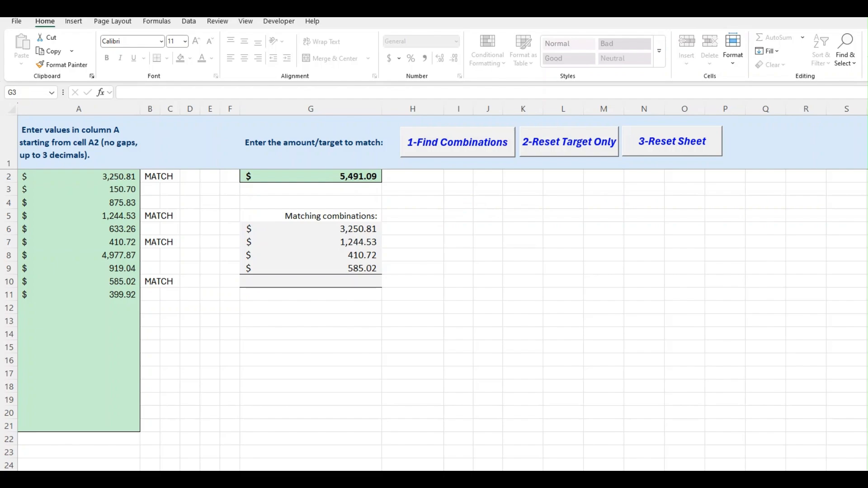
Set the target amount in cell G2 to 5492.08.
click(373, 193)
click(364, 178)
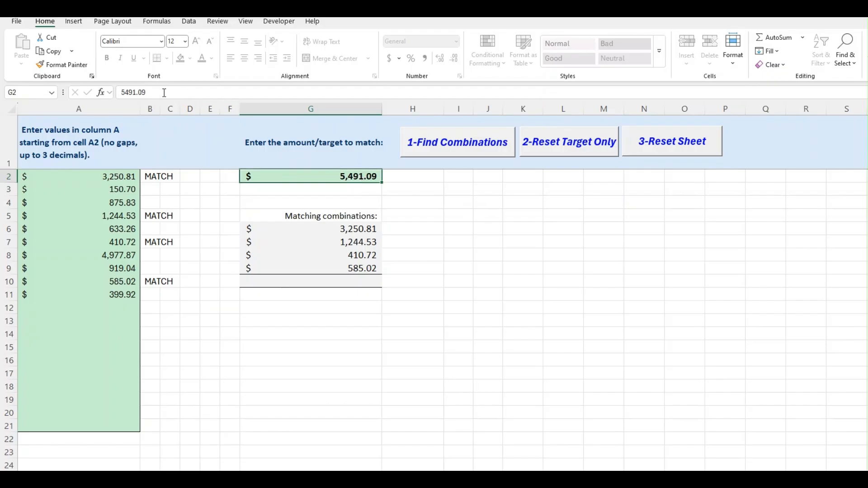
click(179, 94)
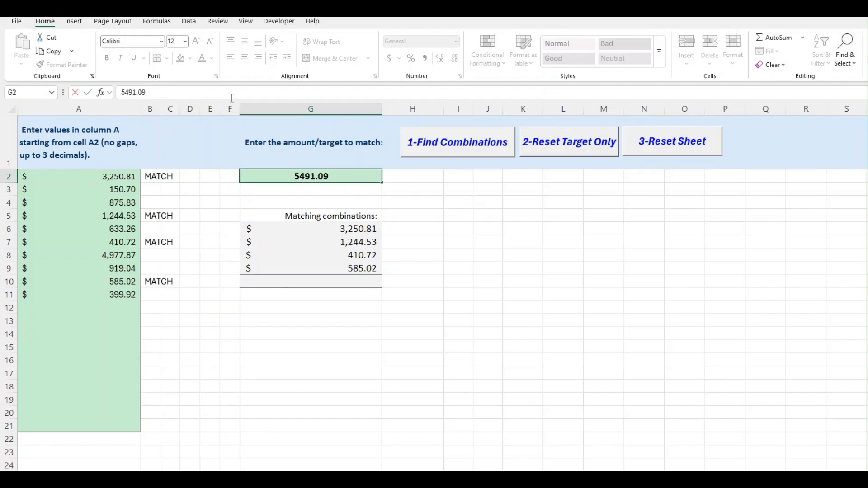
key(BackSpace)
key(BackSpace)
key(BackSpace)
key(BackSpace)
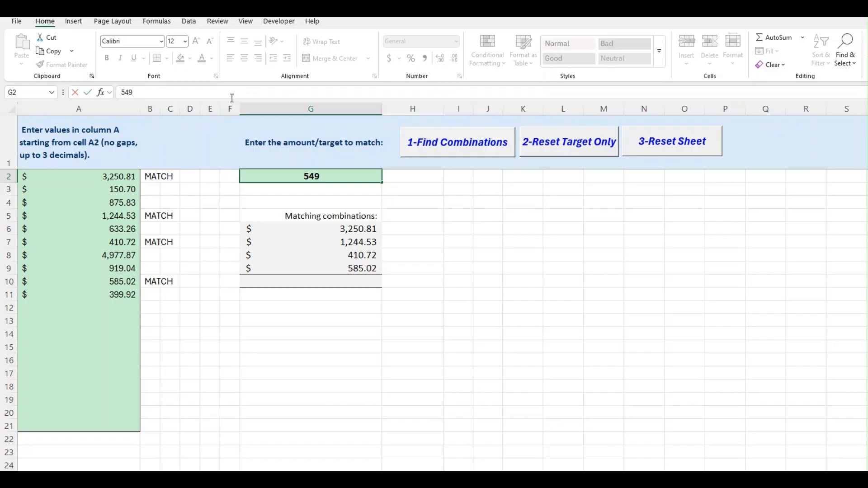
text(2.08)
key(Return)
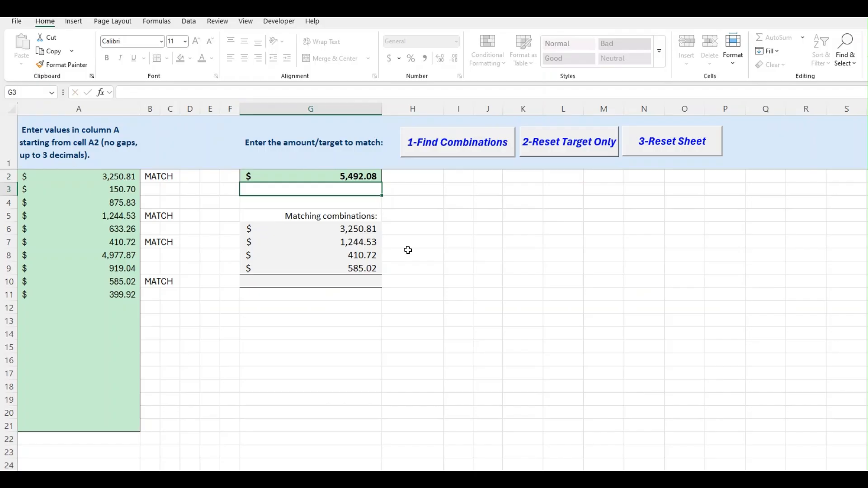
Find combinations for the revised target, accepting the ±1 cent search and the closest approximation, and review the approximate match and its difference.
click(446, 151)
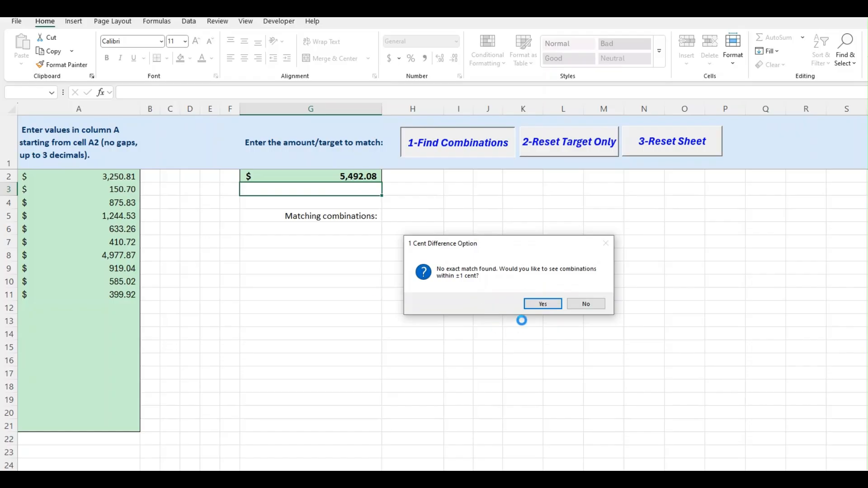
click(541, 303)
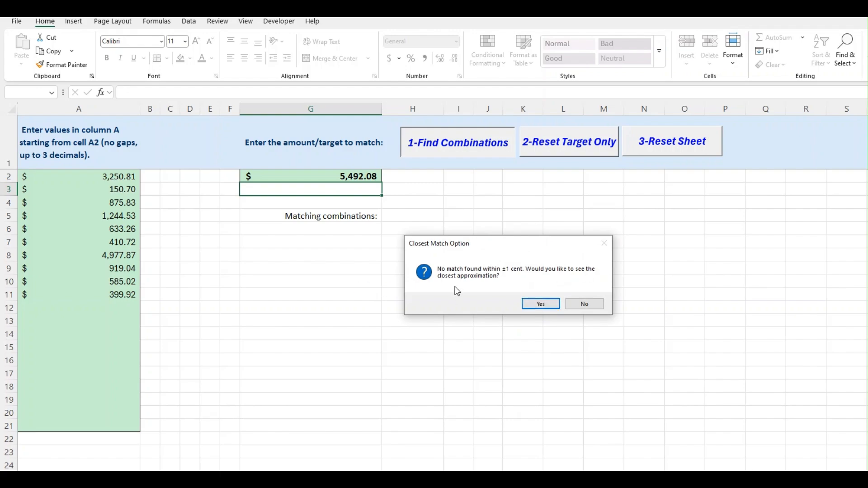
click(544, 304)
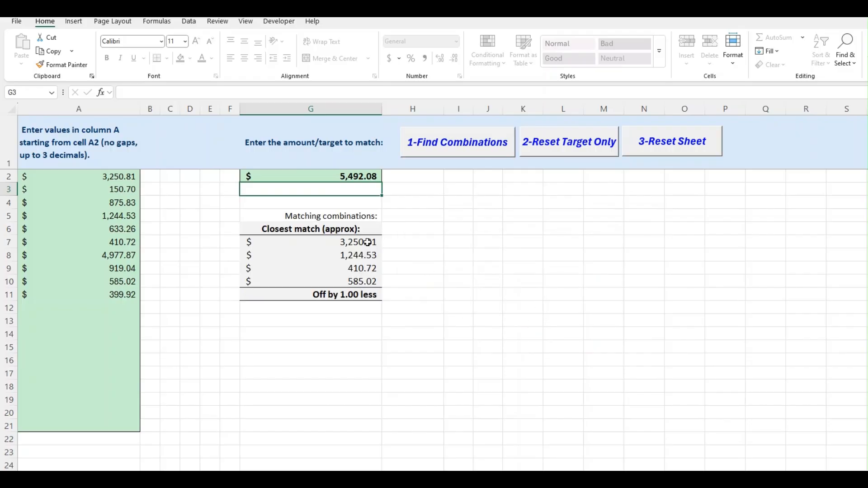
click(367, 242)
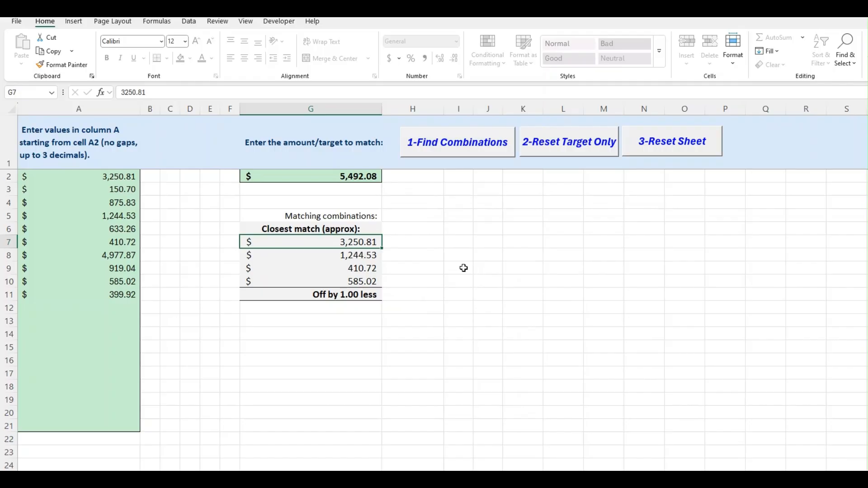
click(319, 175)
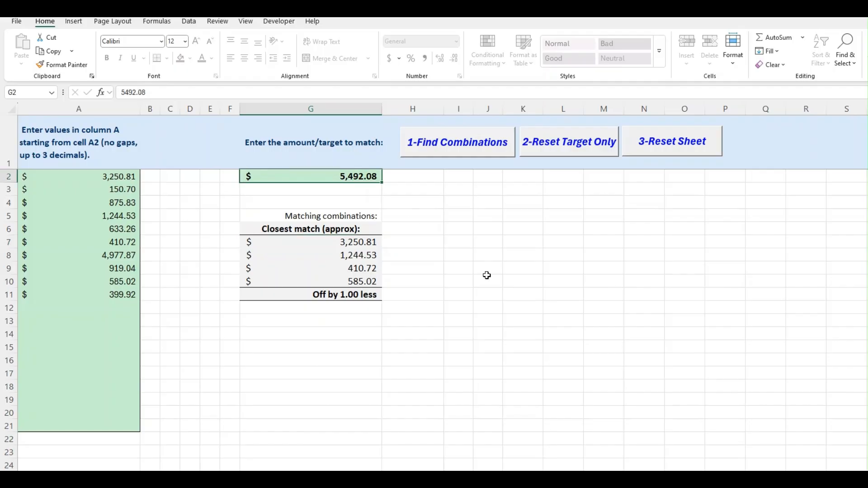
click(343, 296)
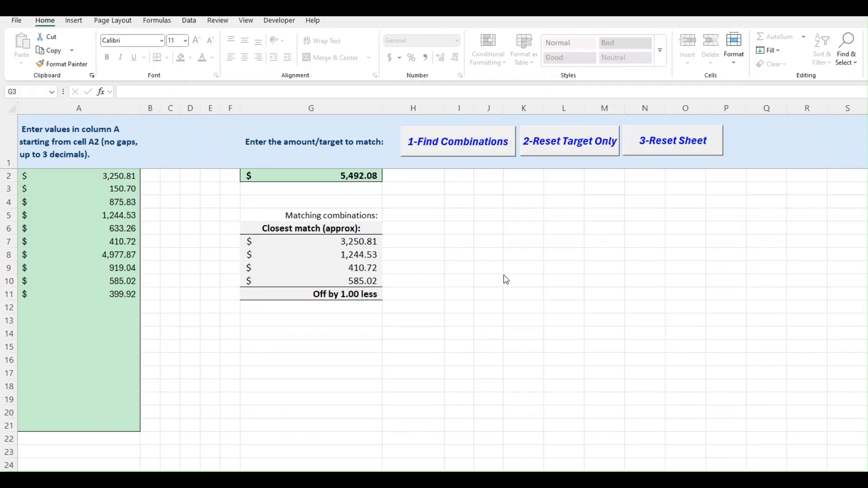
Reset only the target and its results, keeping the amounts in column A.
click(550, 148)
click(550, 148)
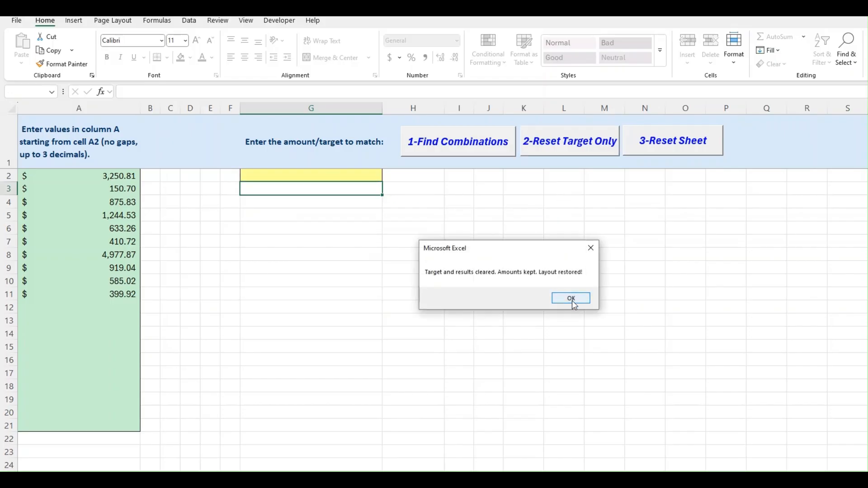
click(571, 299)
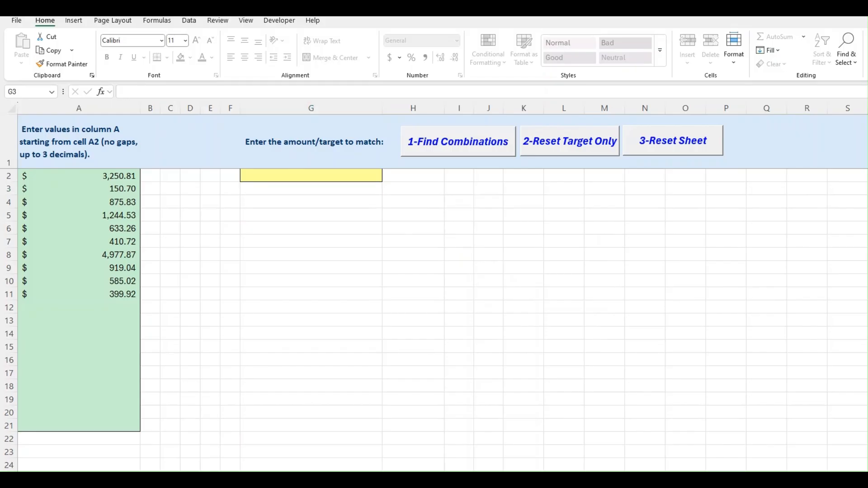
Paste 1026.53 as a value into target cell G2 and find its matching combinations.
click(312, 176)
right_click(312, 177)
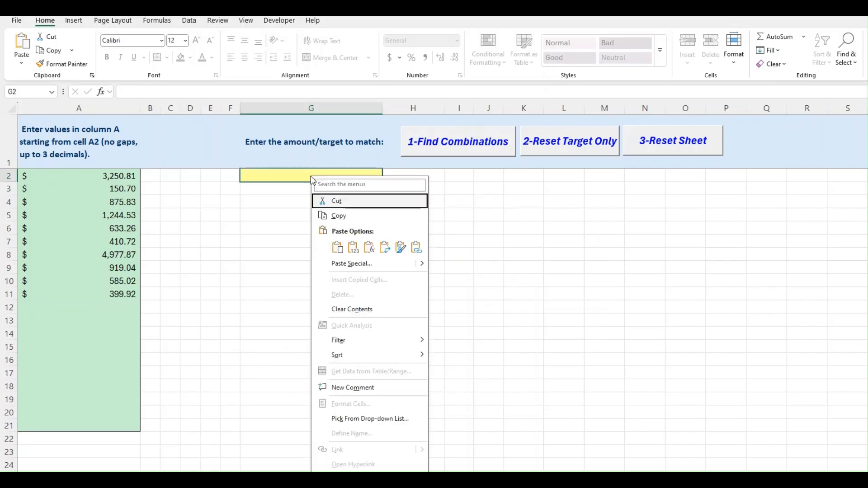
click(354, 247)
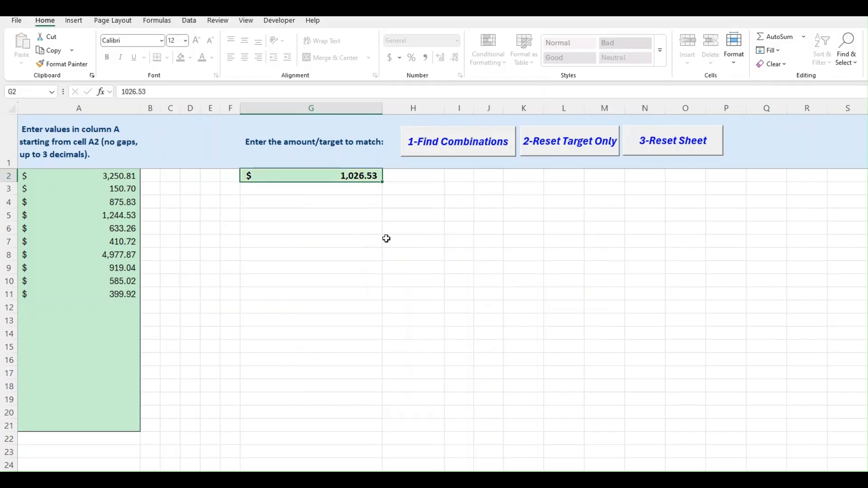
click(342, 200)
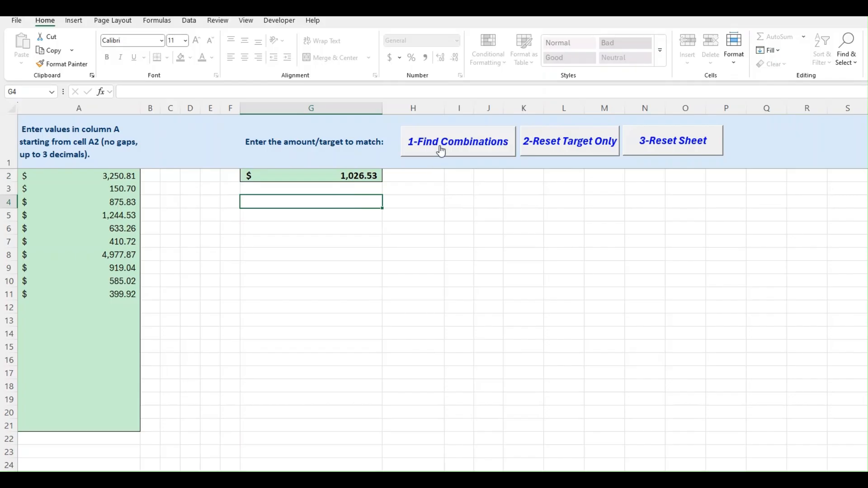
click(440, 150)
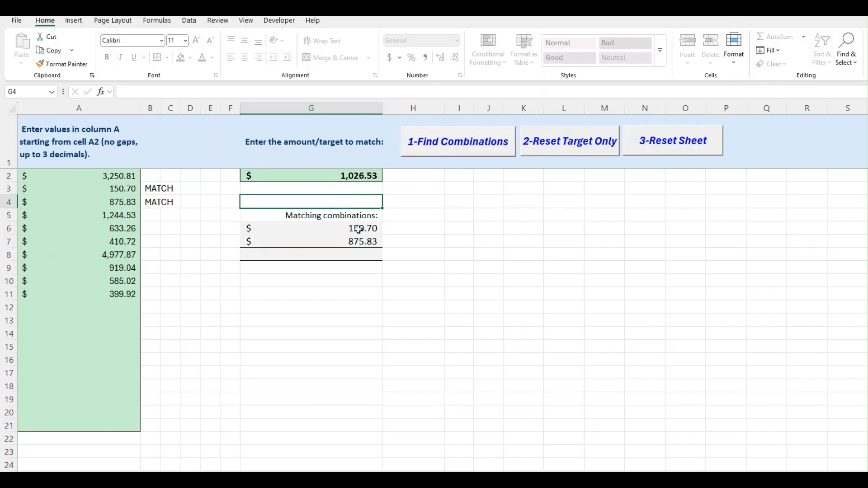